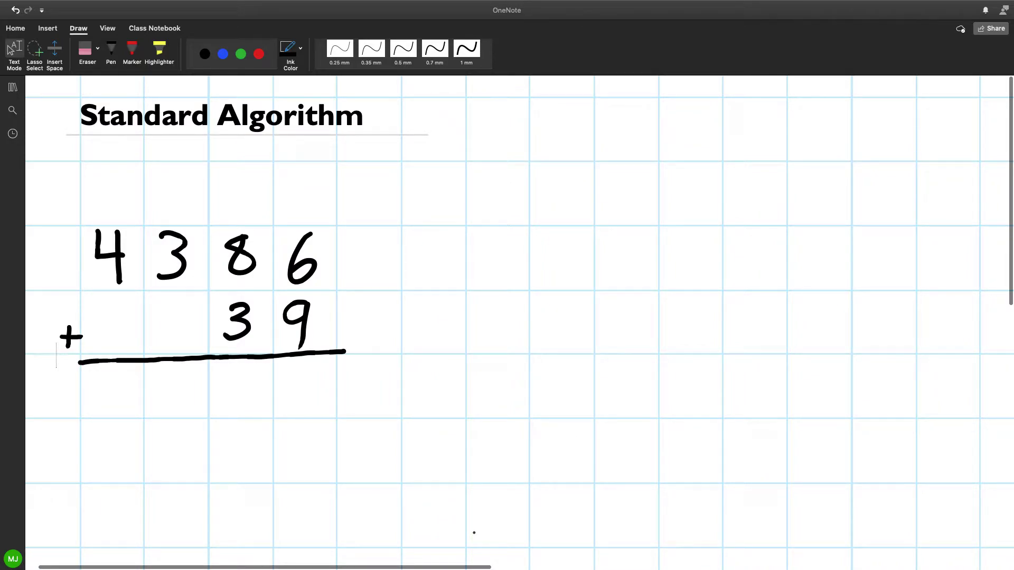
# Select the pen with blue ink at 0.5 mm thickness
pyautogui.click(112, 52)
pyautogui.click(222, 54)
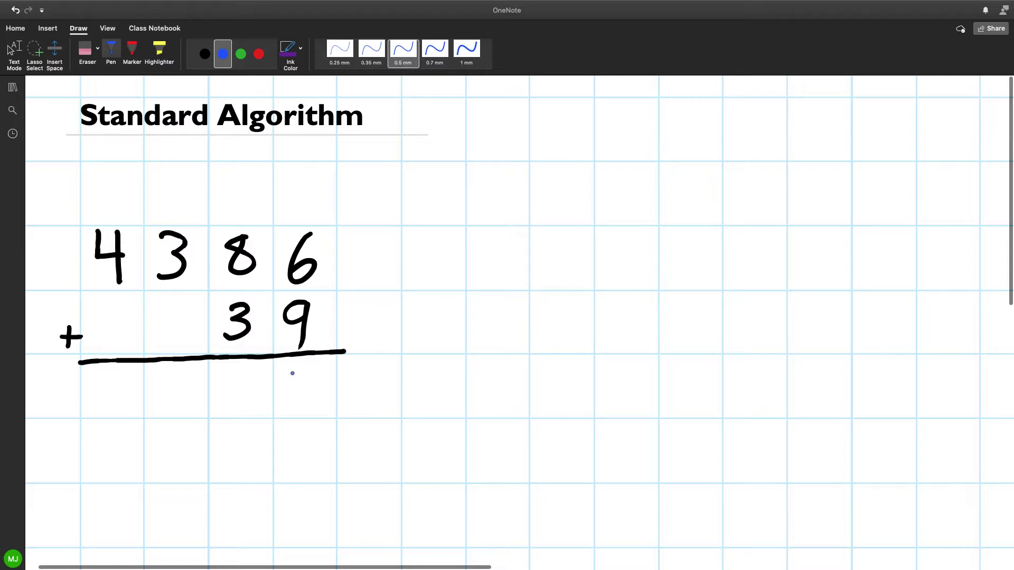
# Write a blue 5 under the 9 and a carry 1 above the 8
pyautogui.moveTo(293, 370)
pyautogui.mouseDown()
pyautogui.moveTo(298, 396)
pyautogui.moveTo(284, 418)
pyautogui.mouseUp()
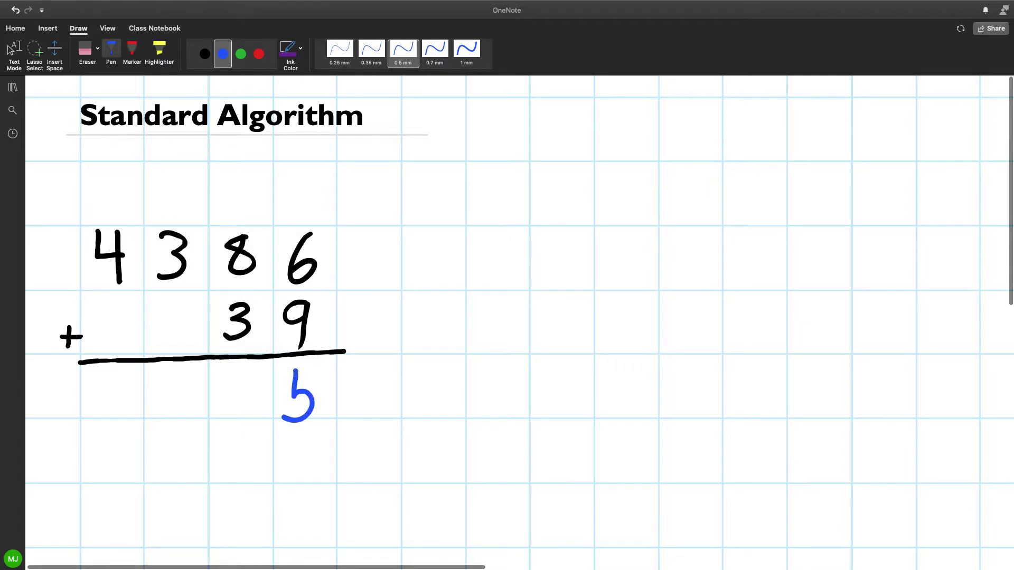
pyautogui.moveTo(293, 369); pyautogui.dragTo(330, 366)
pyautogui.moveTo(245, 205); pyautogui.dragTo(243, 226)
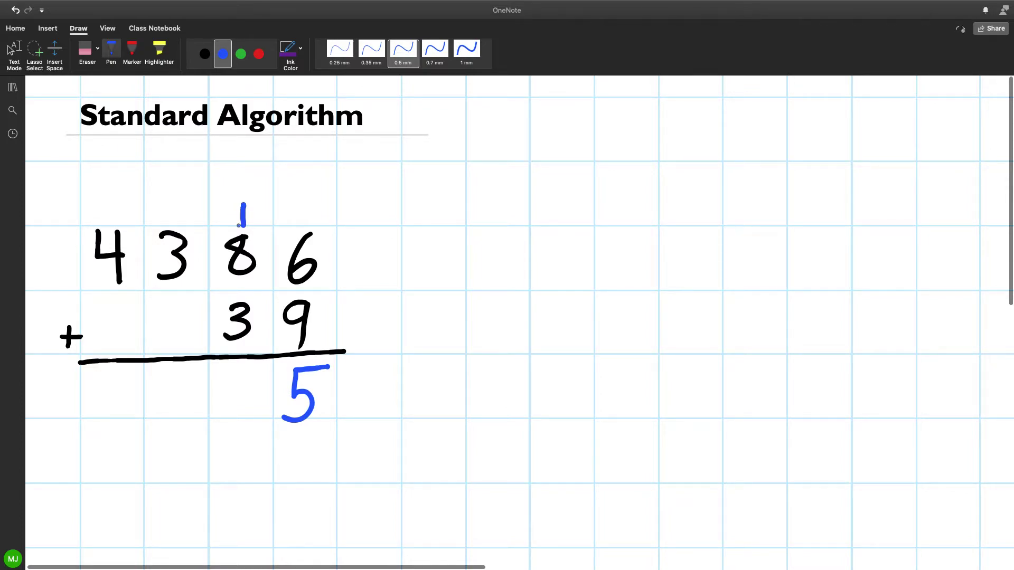
# Tick the 5 with a red 0.25 mm checkmark, then return to blue ink
pyautogui.click(259, 58)
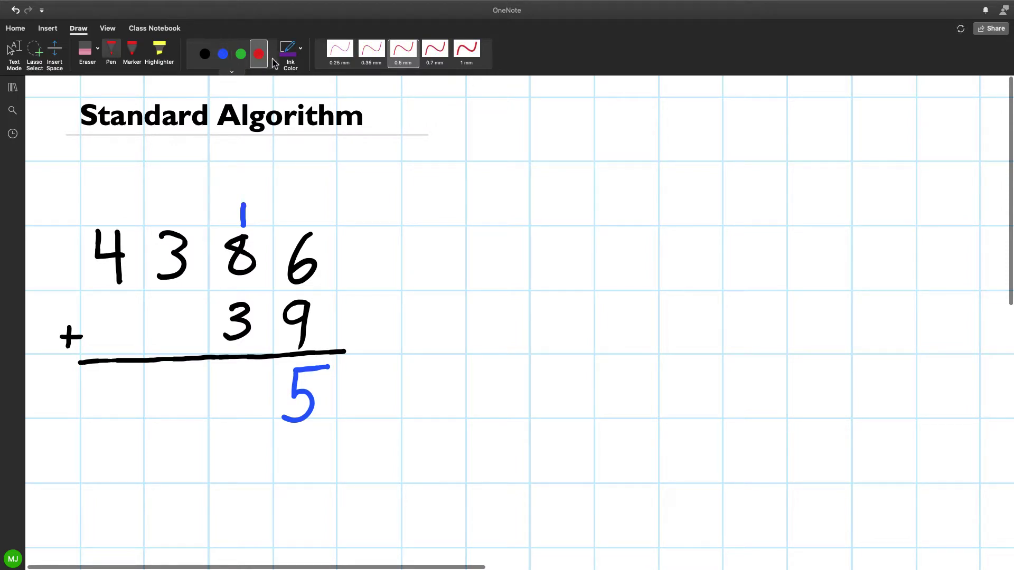
pyautogui.click(339, 50)
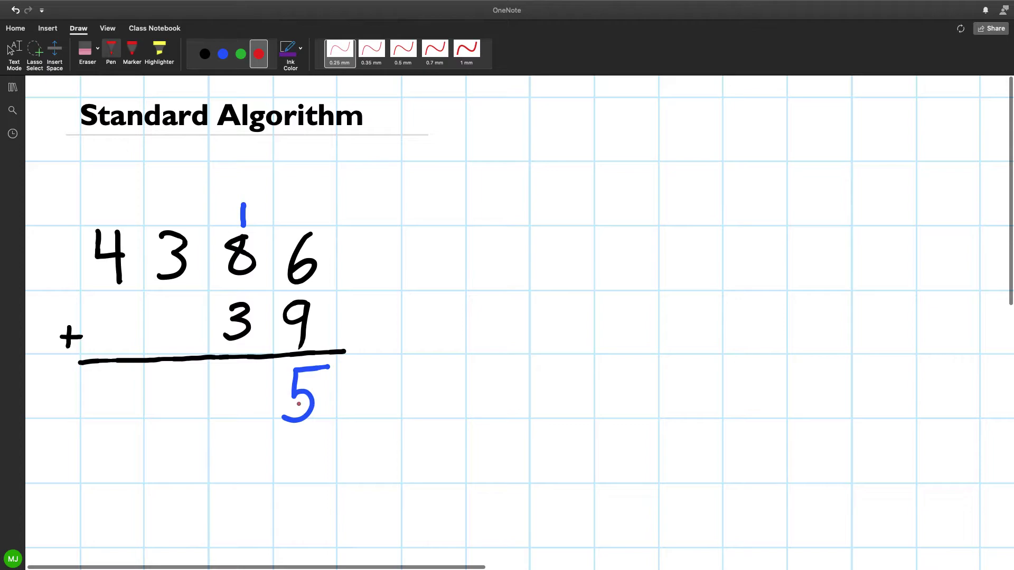
pyautogui.moveTo(292, 450); pyautogui.dragTo(305, 441)
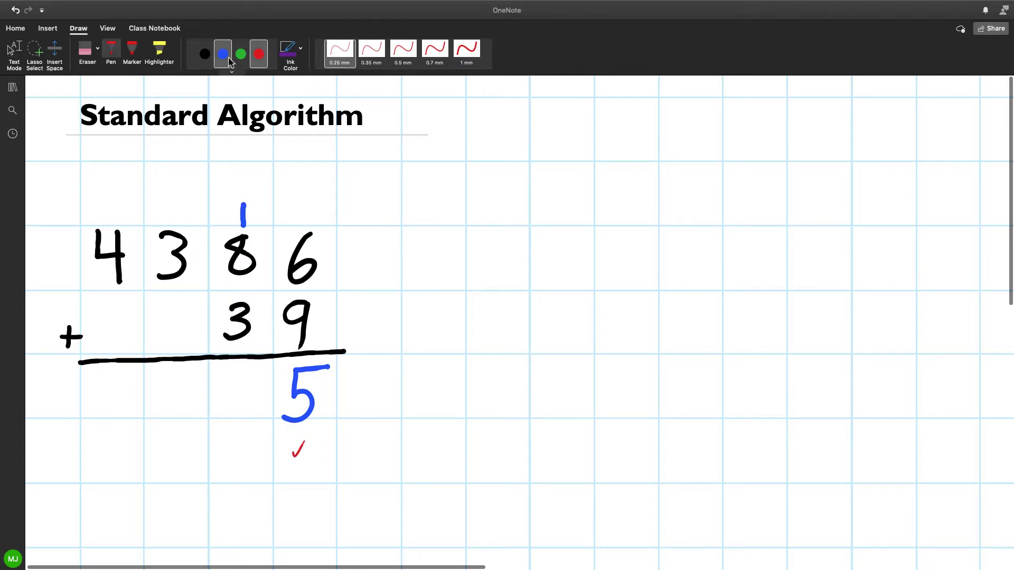
pyautogui.click(229, 57)
# With the 0.5 mm blue pen, write 2 left of the 5 and a carry 1 above the 3
pyautogui.click(403, 53)
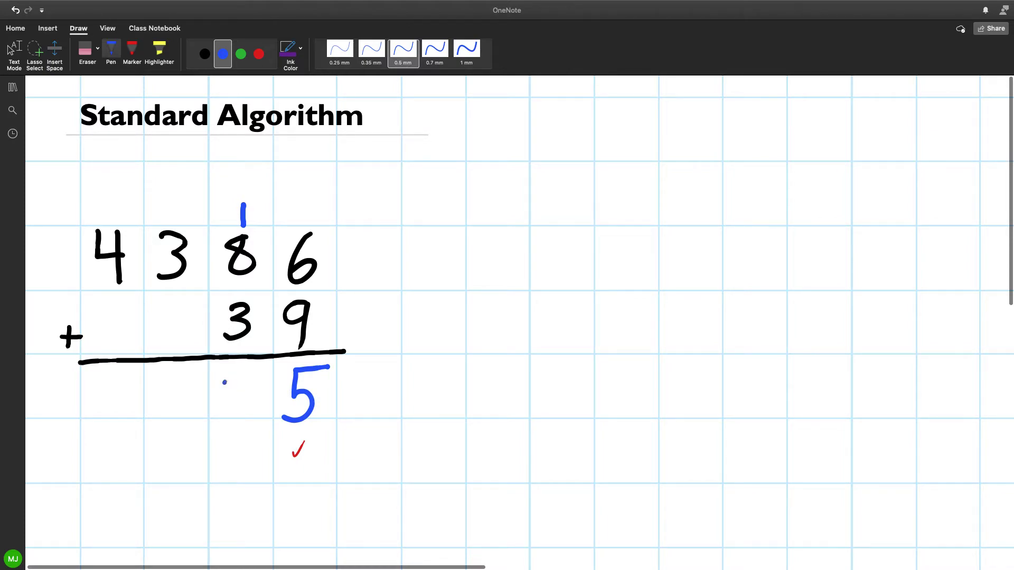
pyautogui.moveTo(225, 379); pyautogui.dragTo(252, 411)
pyautogui.moveTo(168, 196); pyautogui.dragTo(167, 217)
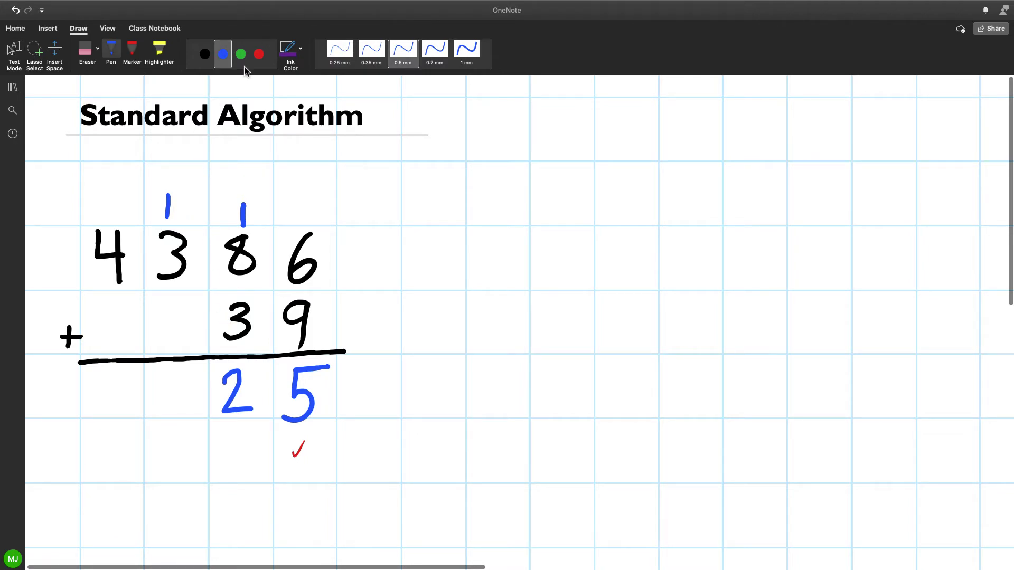
# Tick the 2 with a red 0.25 mm checkmark
pyautogui.click(259, 54)
pyautogui.click(339, 52)
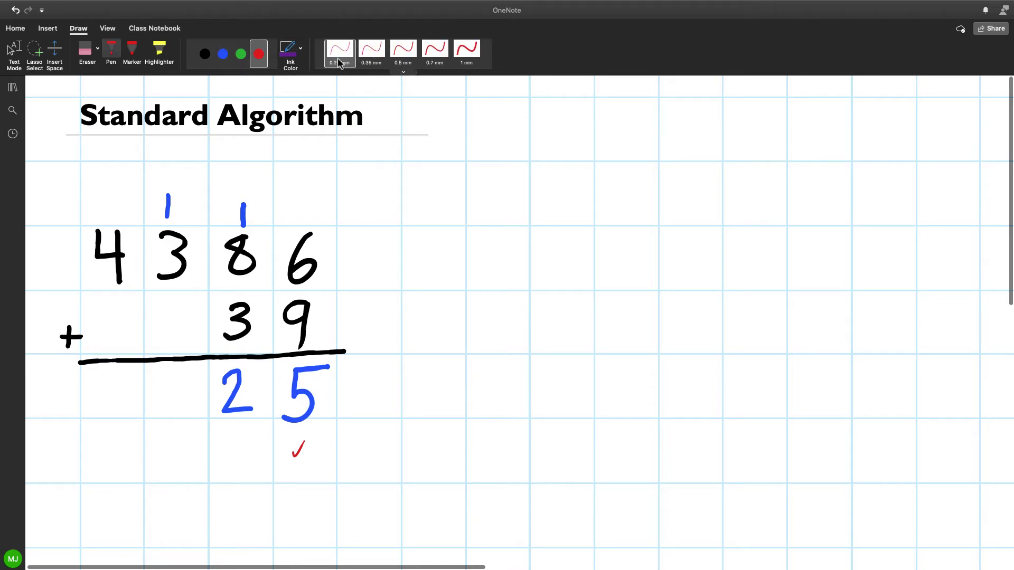
pyautogui.moveTo(230, 444); pyautogui.dragTo(253, 430)
# Write a blue 0.5 mm hundreds 4 left of the 2 and tick it in red
pyautogui.click(223, 53)
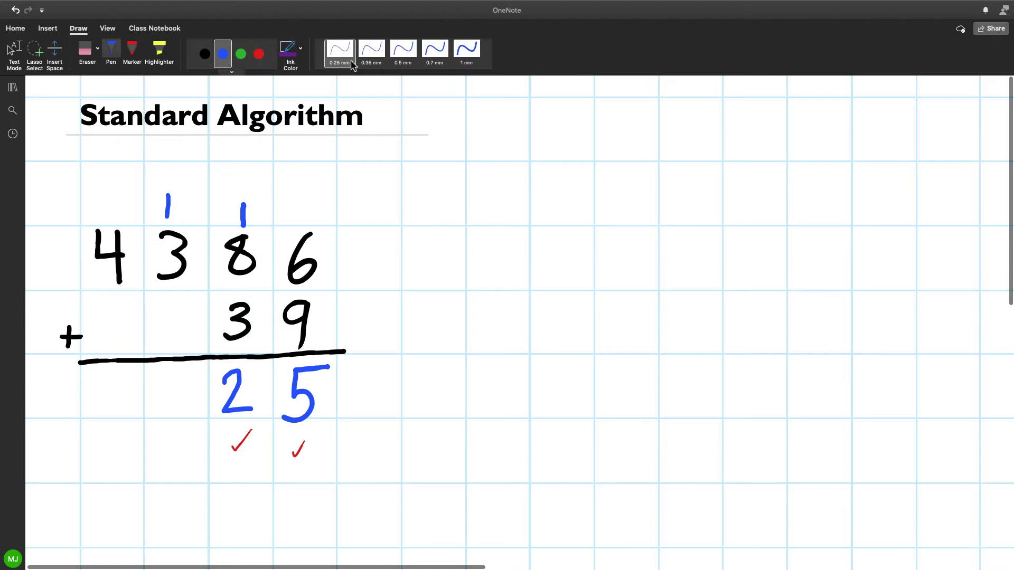
pyautogui.click(404, 53)
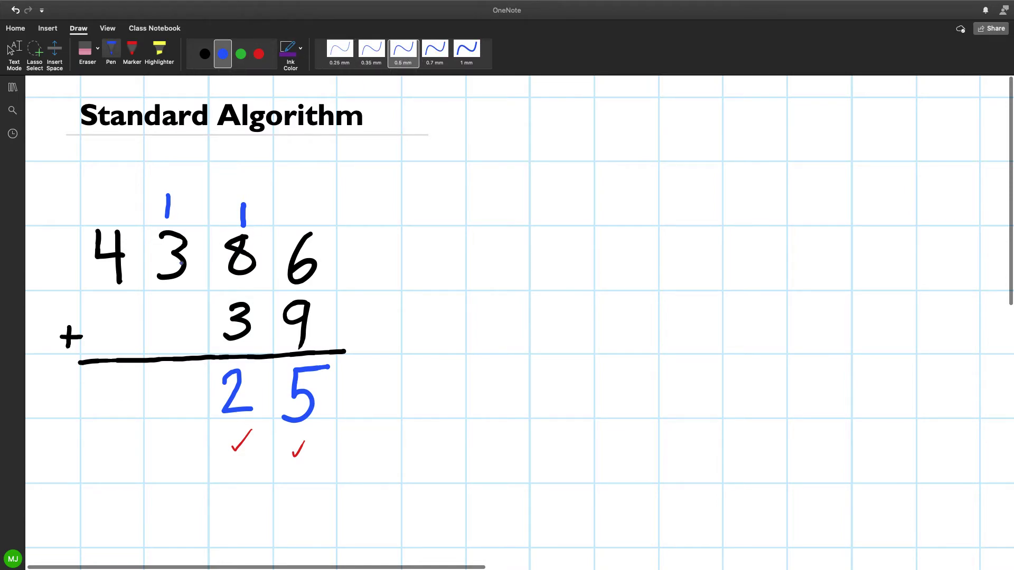
pyautogui.moveTo(163, 372)
pyautogui.mouseDown()
pyautogui.moveTo(182, 385)
pyautogui.moveTo(179, 406)
pyautogui.mouseUp()
pyautogui.click(335, 54)
pyautogui.click(258, 54)
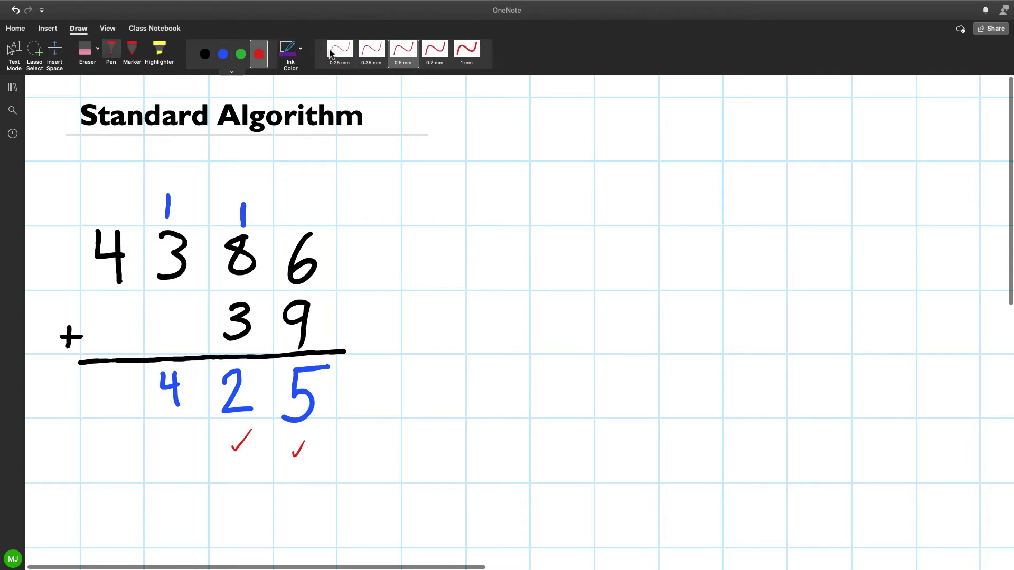
pyautogui.moveTo(172, 444); pyautogui.dragTo(191, 431)
# Write the leading blue 4 completing 4425, tick it in red, and leave pen mode
pyautogui.click(223, 53)
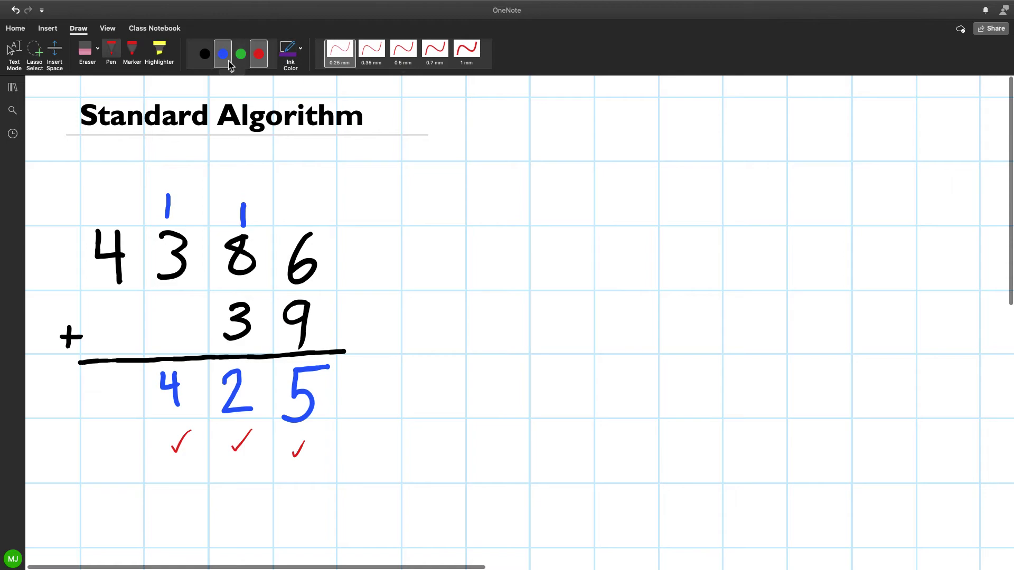
pyautogui.click(403, 54)
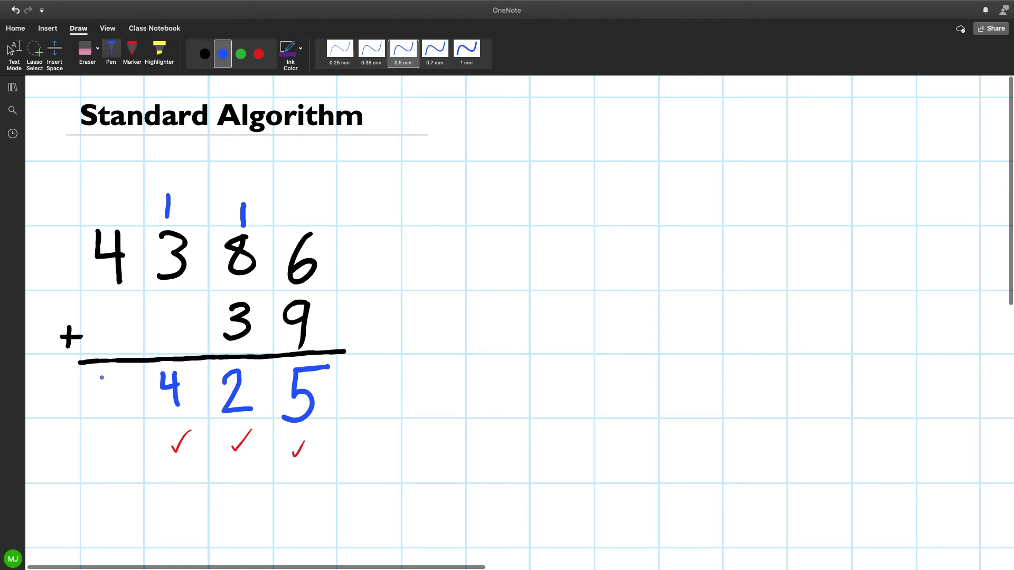
pyautogui.moveTo(102, 375)
pyautogui.mouseDown()
pyautogui.moveTo(122, 388)
pyautogui.moveTo(115, 415)
pyautogui.mouseUp()
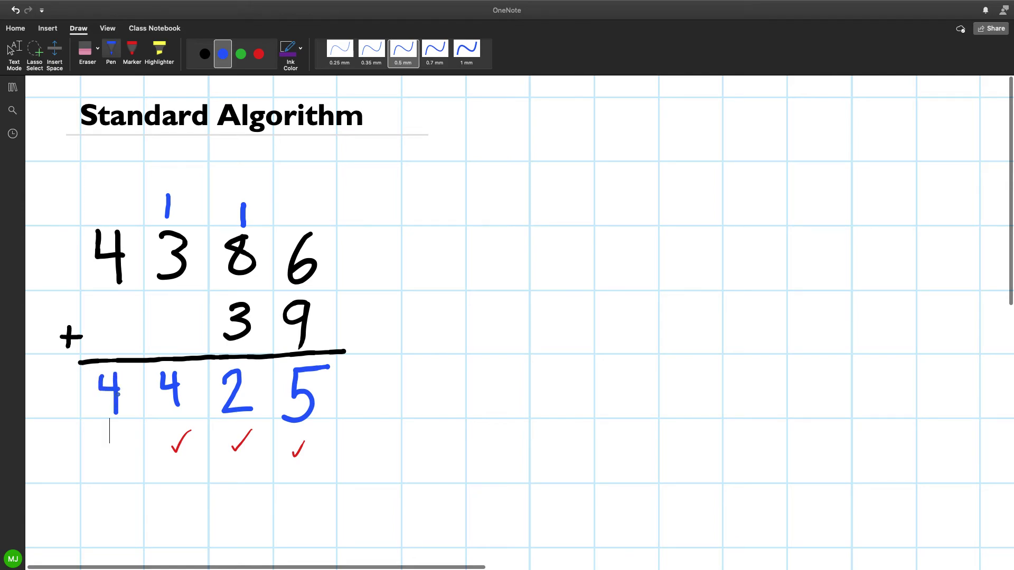
pyautogui.click(259, 52)
pyautogui.click(339, 50)
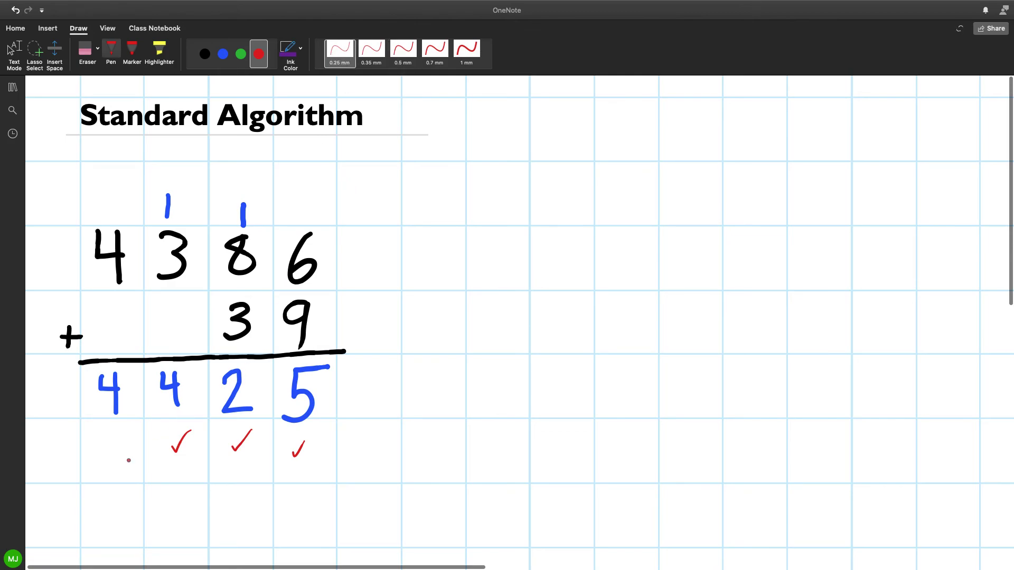
pyautogui.moveTo(108, 446); pyautogui.dragTo(131, 430)
pyautogui.press('Escape')
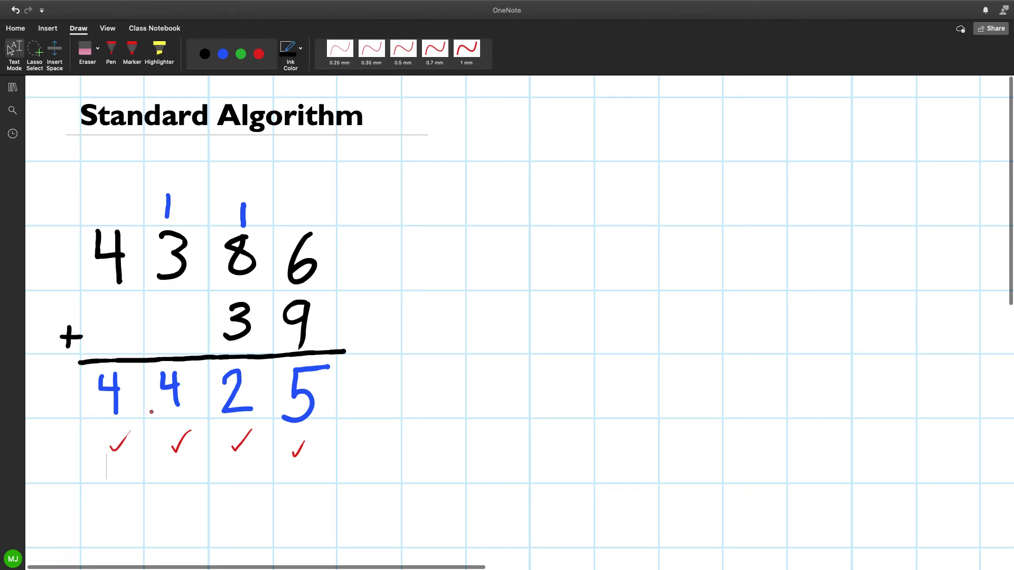